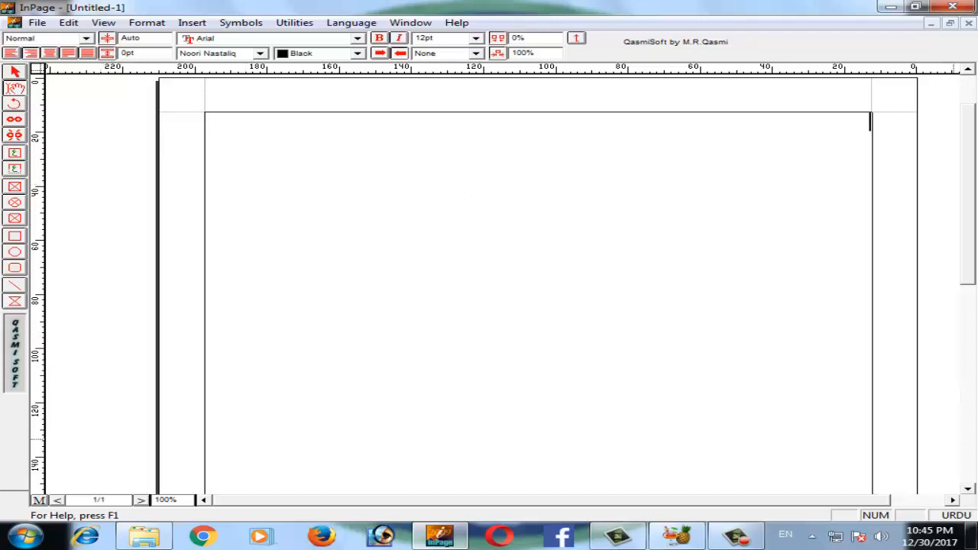
Enable Sindhi and Pushtu as additional typing languages in the keyboard preferences.
click(953, 517)
click(953, 517)
click(68, 22)
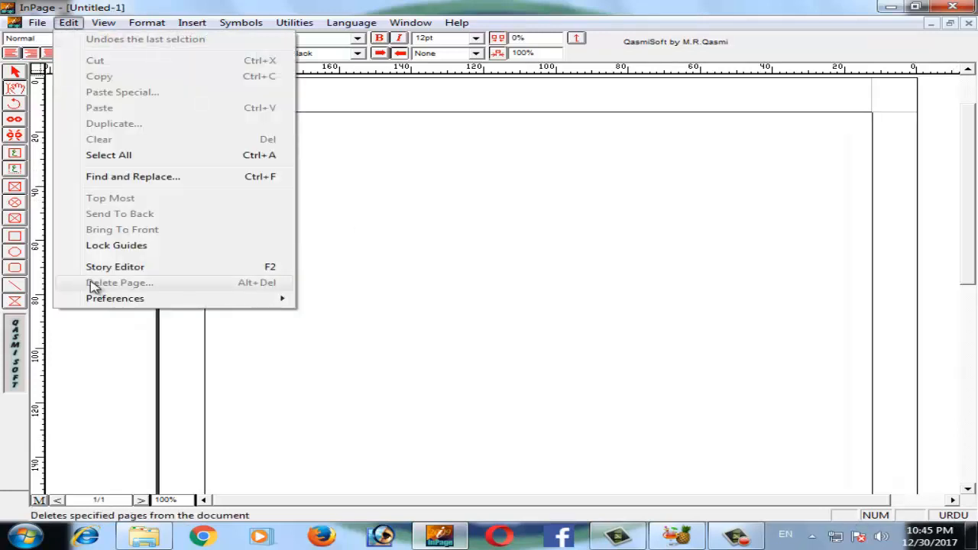
mouse_move(130, 302)
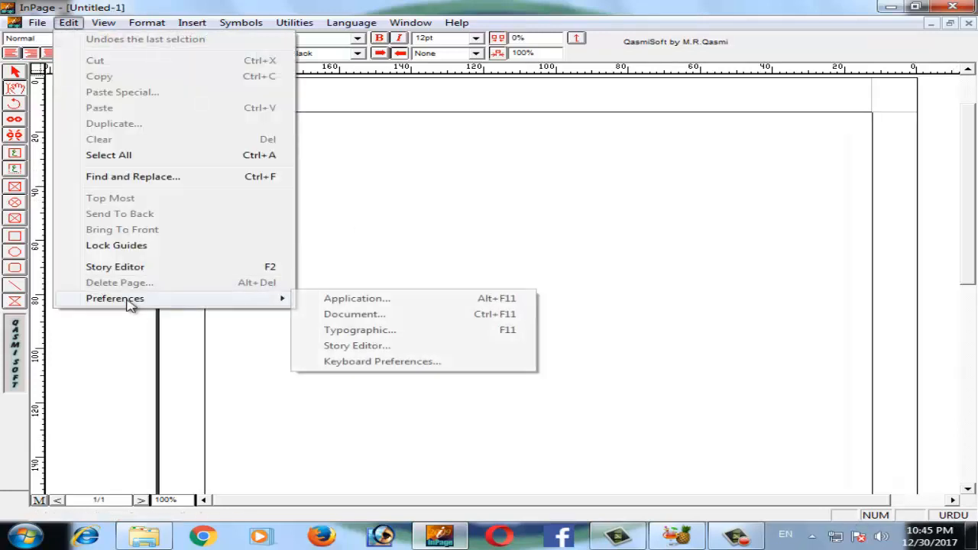
click(366, 364)
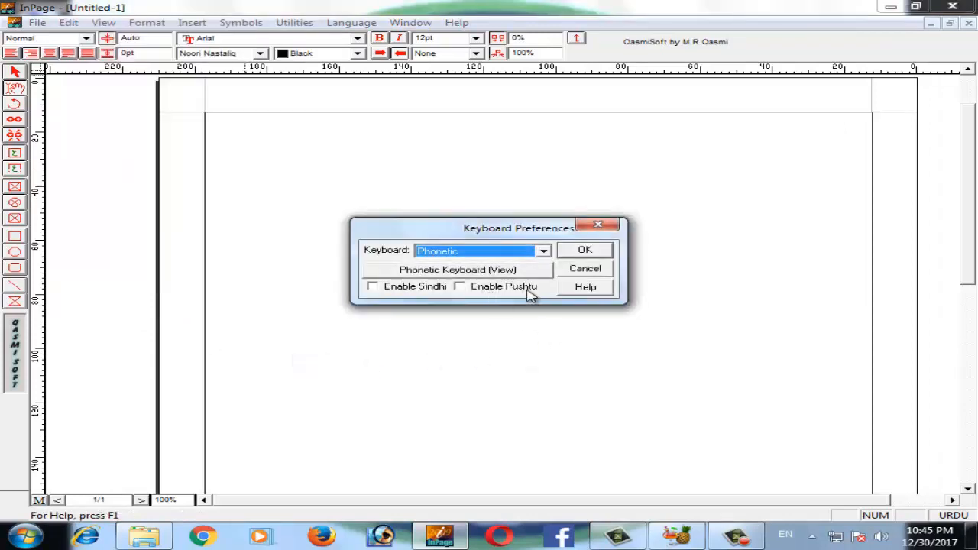
click(468, 290)
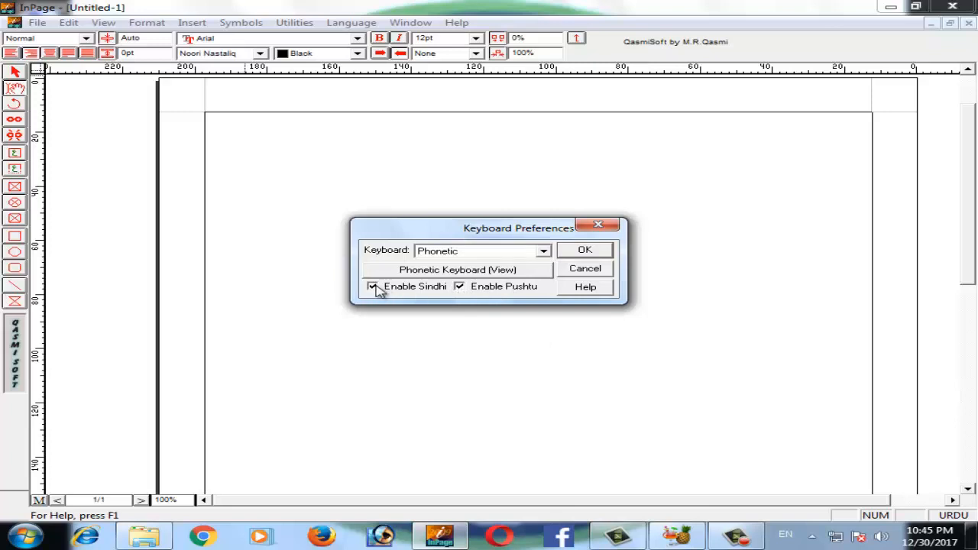
click(583, 252)
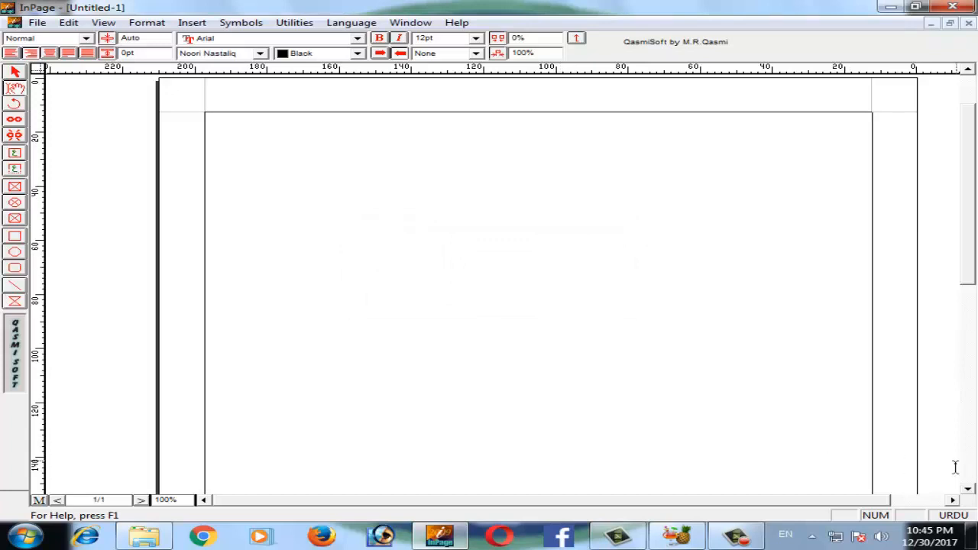
Cycle repeatedly through the available typing languages, stopping on Sindhi.
click(959, 516)
click(950, 518)
click(950, 518)
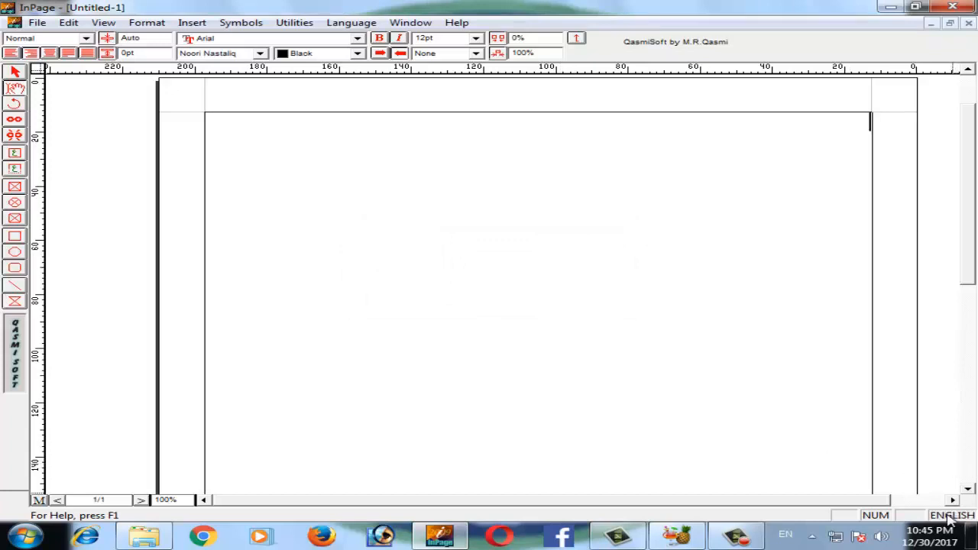
click(950, 518)
click(950, 518)
click(950, 518)
click(950, 518)
click(950, 518)
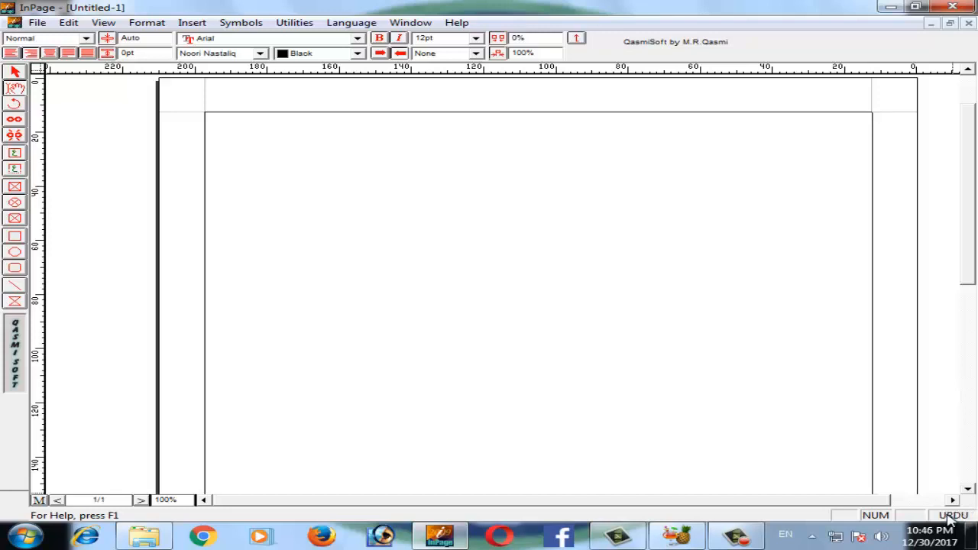
click(950, 518)
click(949, 518)
click(950, 519)
click(950, 519)
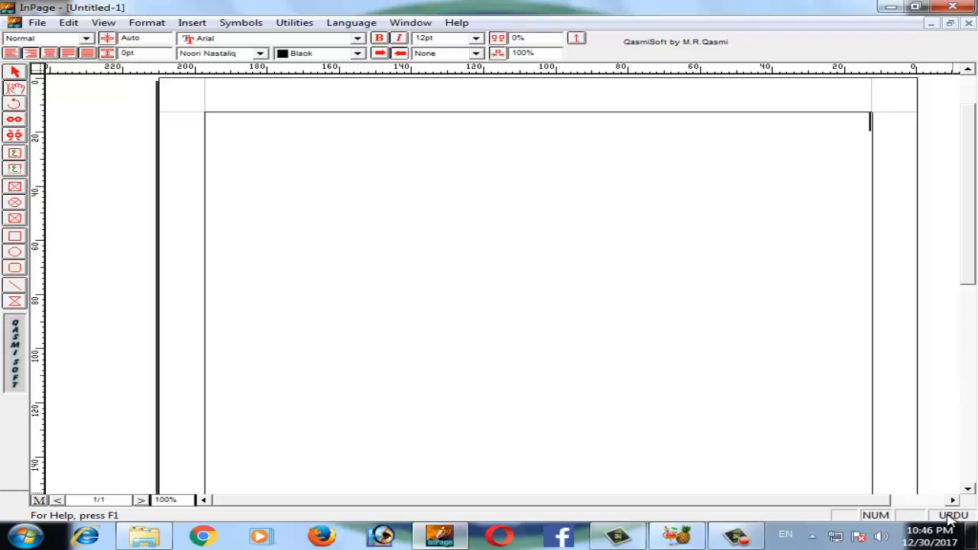
click(950, 518)
Toggle the typing language onward through Pushtu and English to Urdu.
click(402, 21)
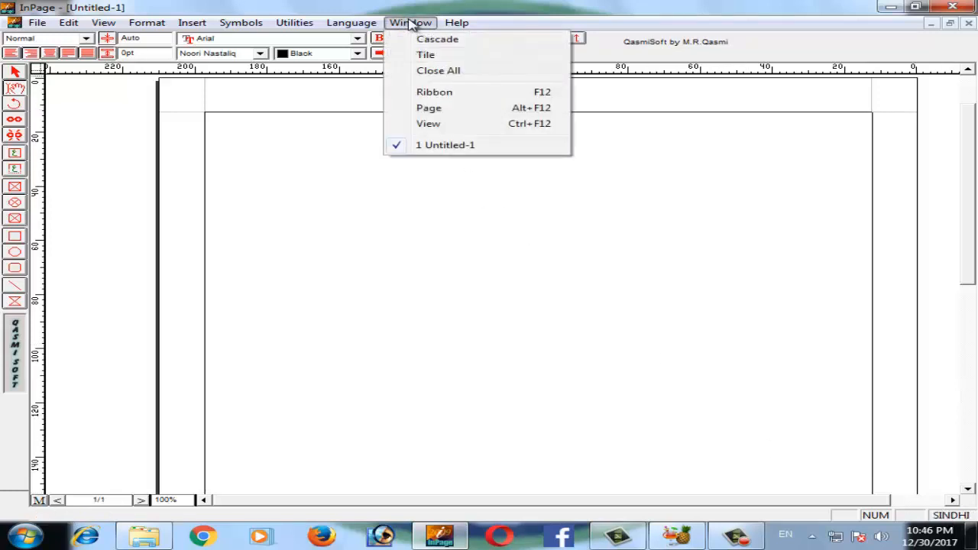
mouse_move(349, 26)
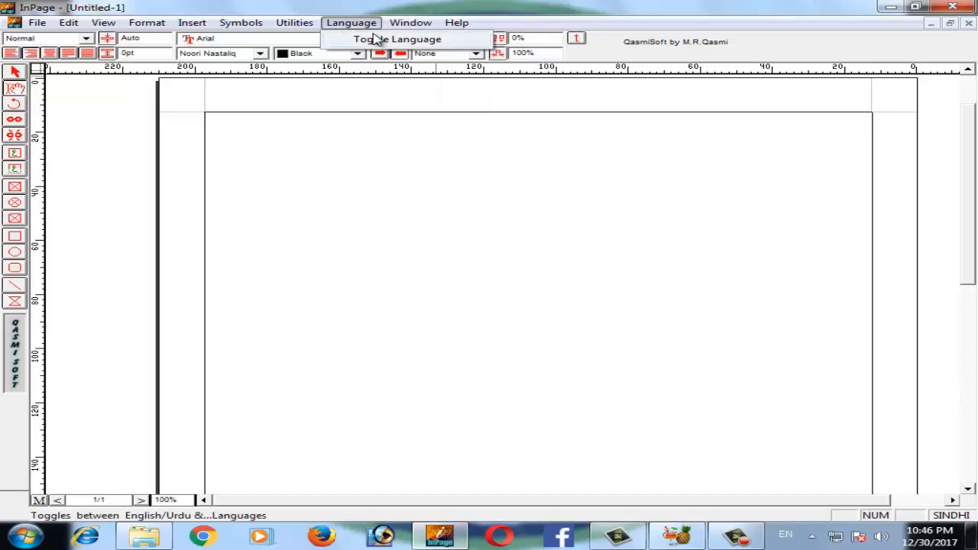
click(373, 39)
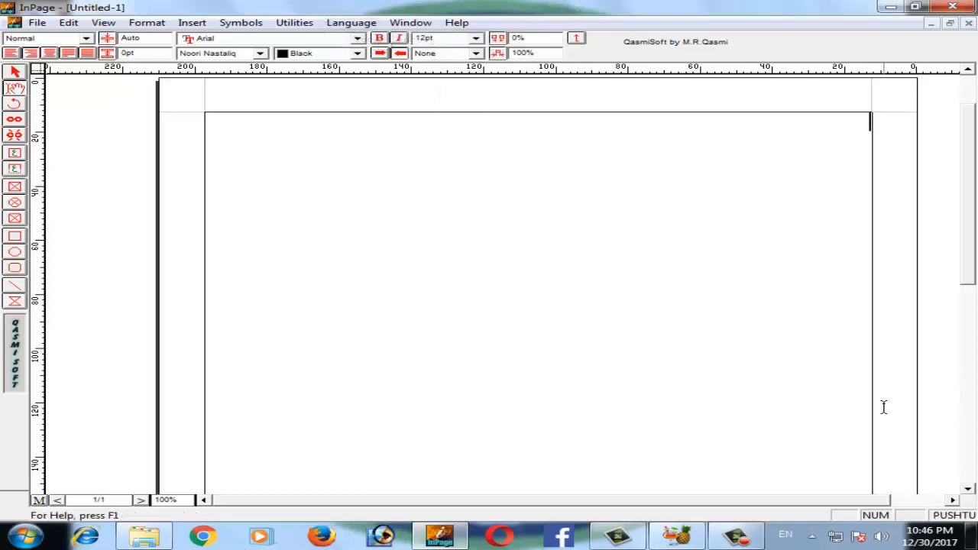
click(354, 23)
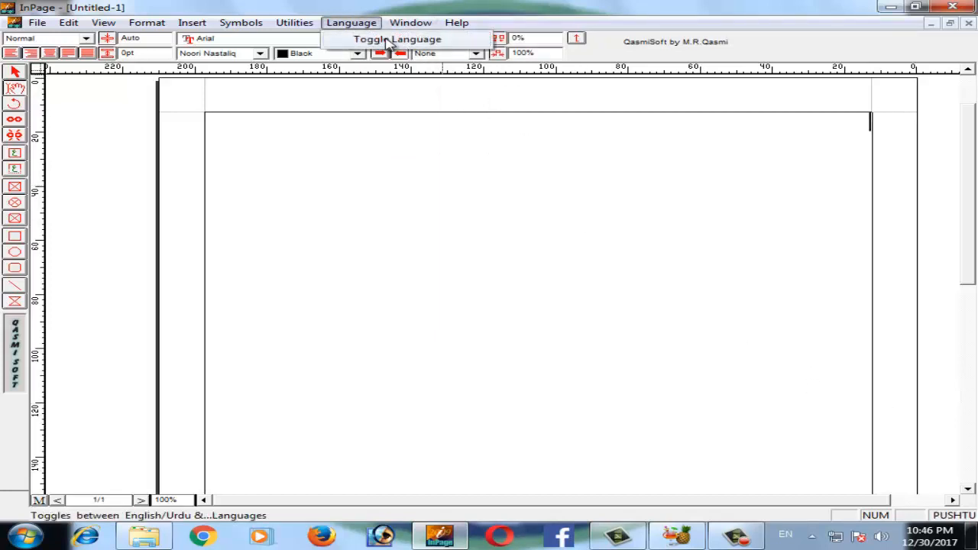
click(376, 40)
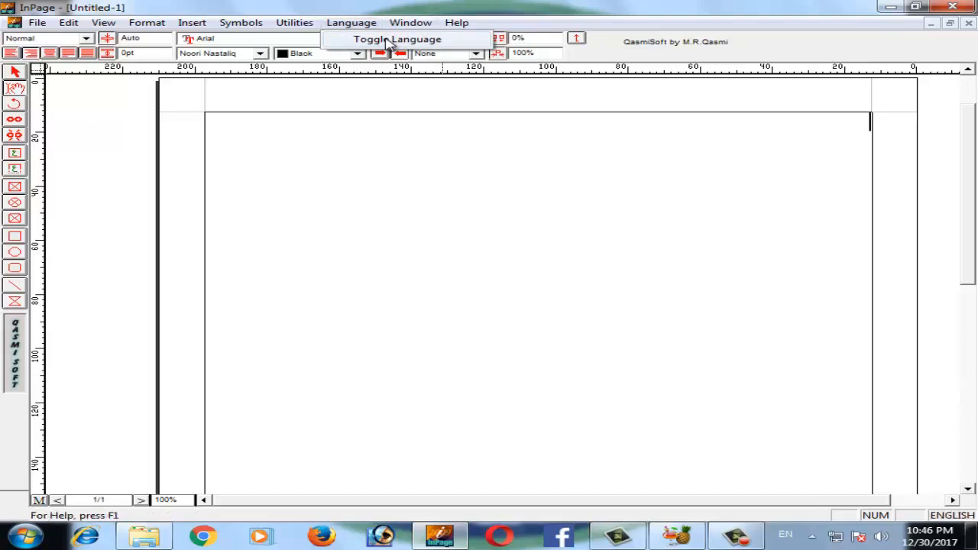
click(352, 22)
click(375, 39)
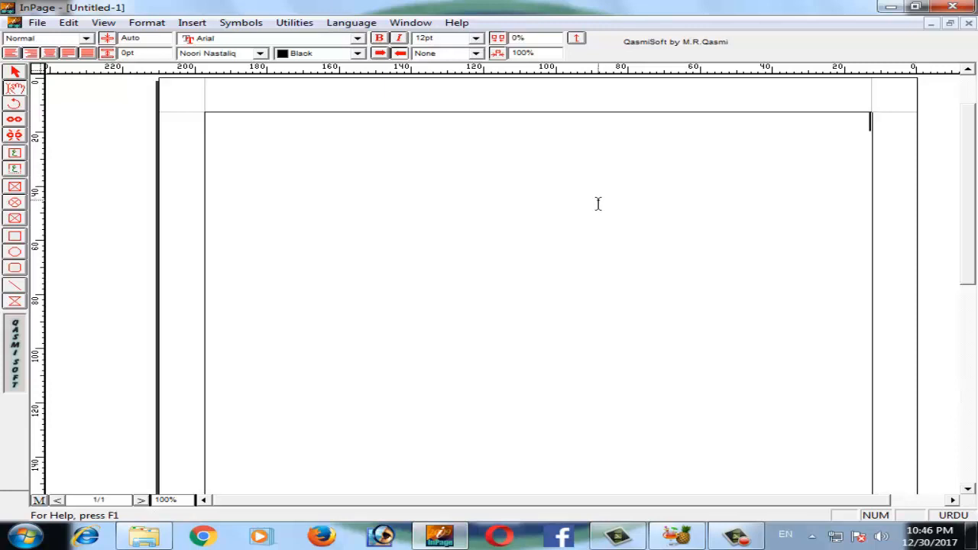
Cycle once more through all typing languages and return to Urdu.
key(ctrl+space)
key(ctrl+space)
key(ctrl+space)
key(ctrl+space)
key(ctrl+space)
key(ctrl+space)
key(ctrl+space)
Enter the Urdu text "آن لائن اکیڈمی کورس" on the first line of the page.
key(ctrl+2)
text(آن لا)
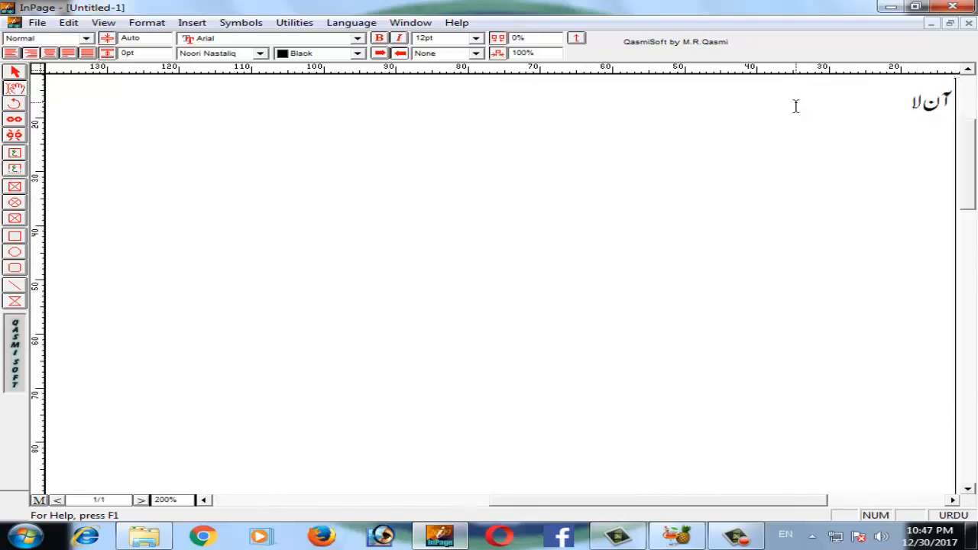
text(ئن اکیڈمی)
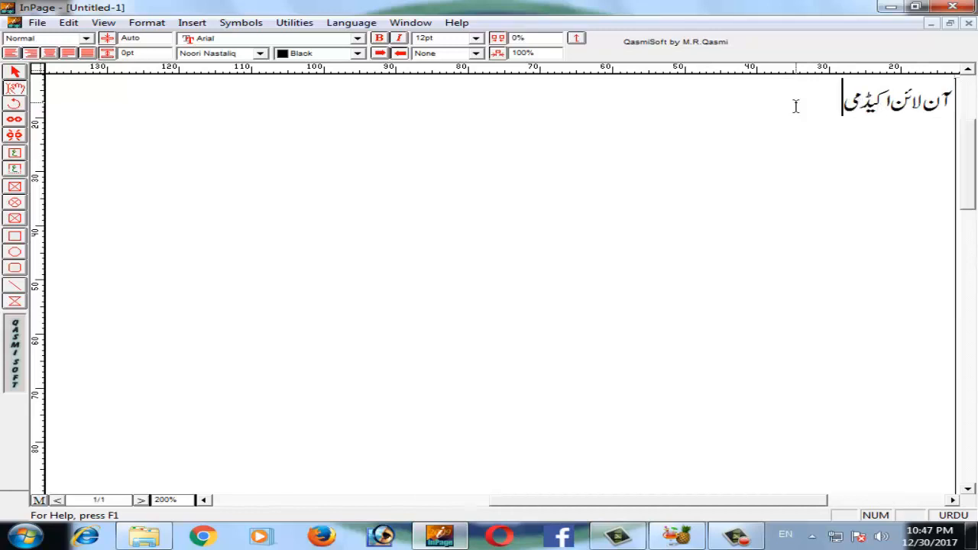
text( کورس)
drag(800, 101, 647, 104)
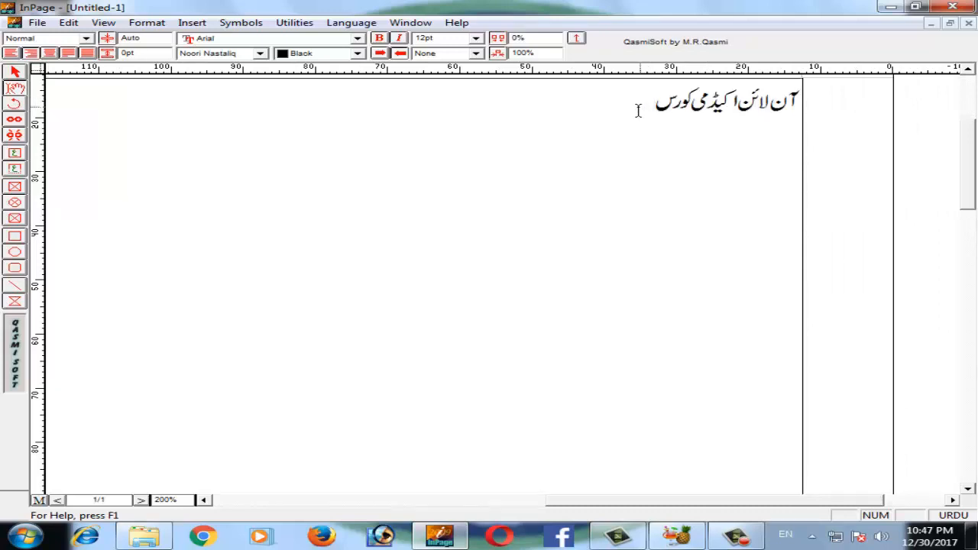
Switch the typing language to Sindhi and enter "قعفت" on the second line.
key(ctrl+space)
text(ققکی)
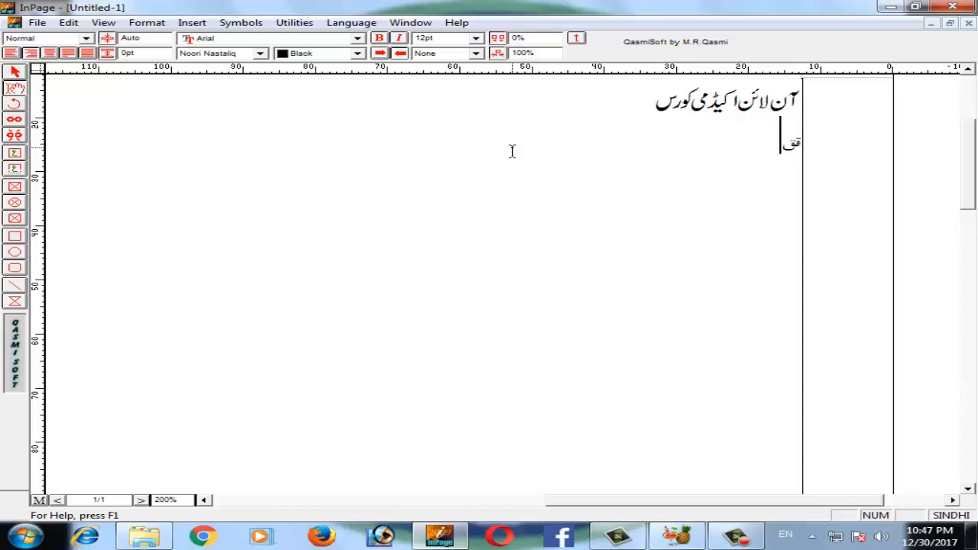
key(BackSpace)
key(BackSpace)
key(BackSpace)
key(BackSpace)
text(قعفت)
key(Return)
Switch the typing language to Pushtu and enter "آن لٰن اکغ" on the third line.
key(ctrl+space)
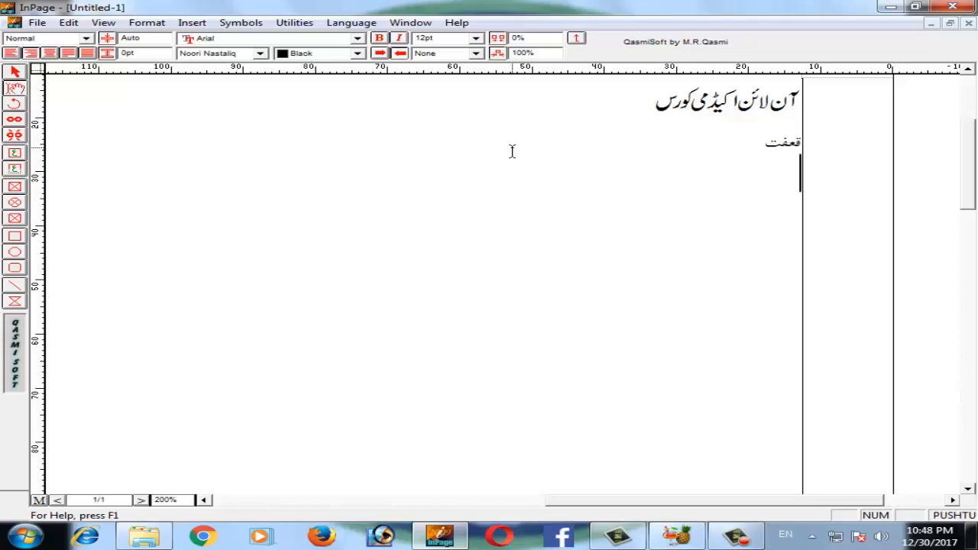
text(اب)
key(BackSpace)
text(آ)
key(BackSpace)
key(BackSpace)
text(ان لا)
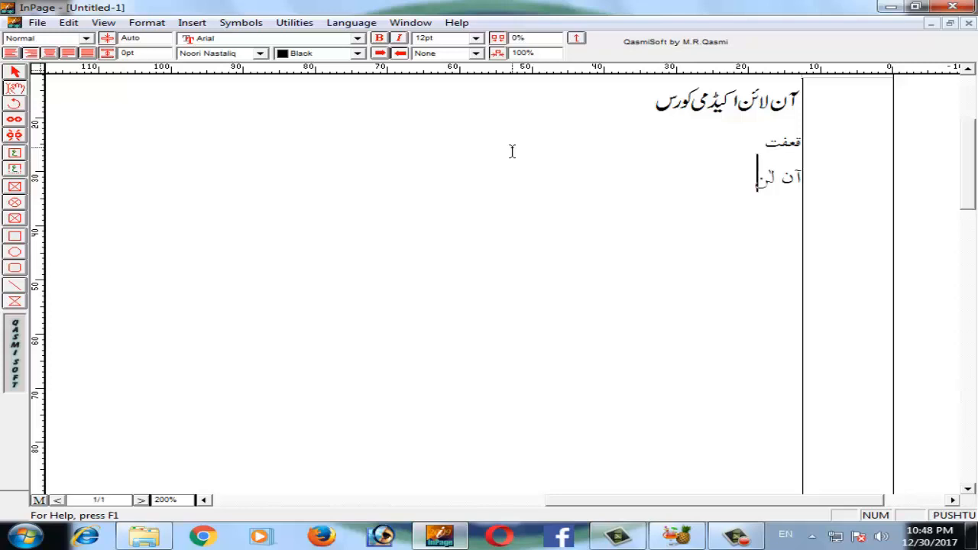
text( اکیڈ)
key(BackSpace)
key(BackSpace)
text(غډ)
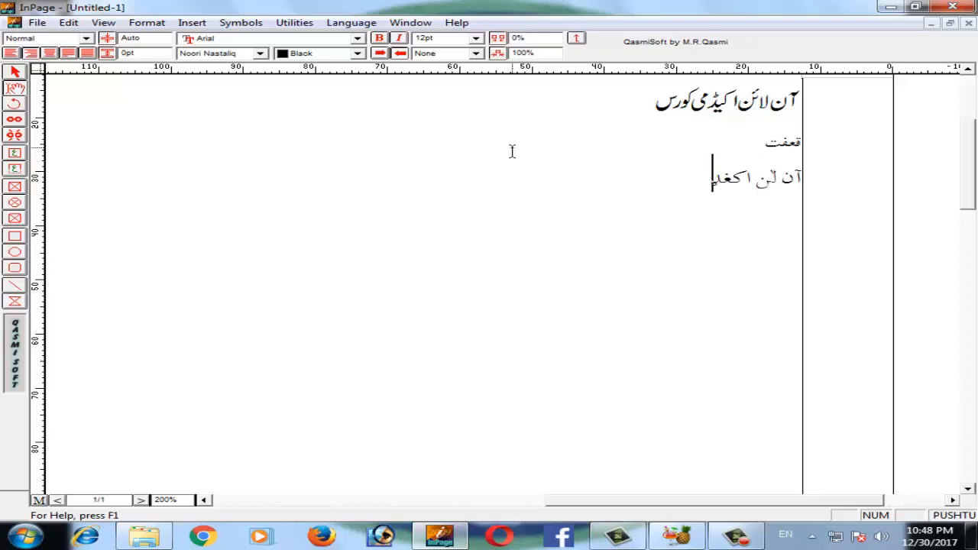
text(م)
key(BackSpace)
key(BackSpace)
Switch the typing language to English and enter "computer academy" on the fourth line.
key(ctrl+space)
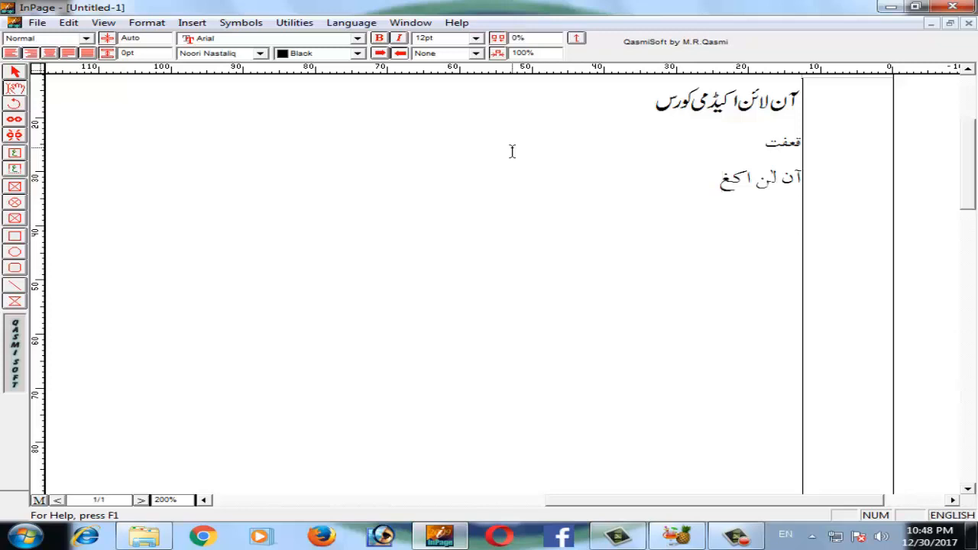
text(compute)
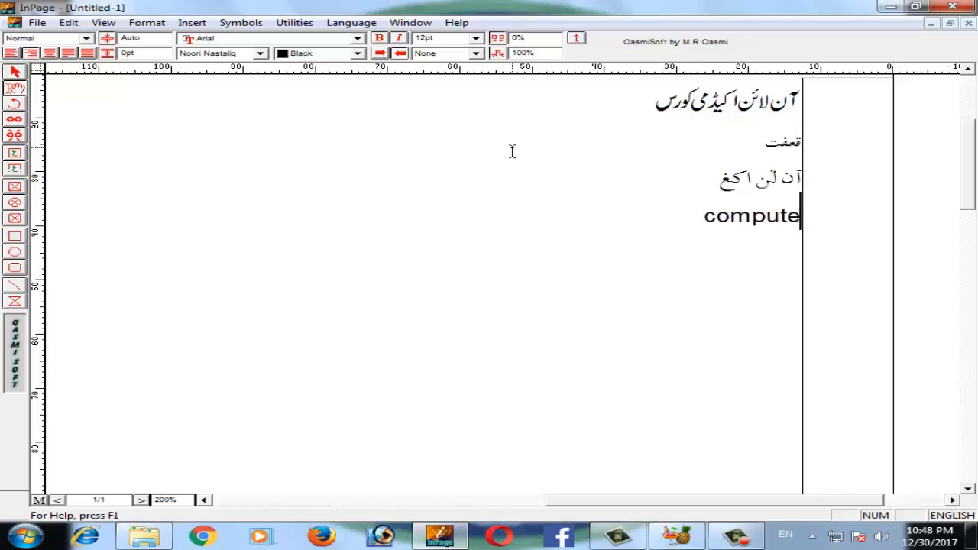
text(r academy)
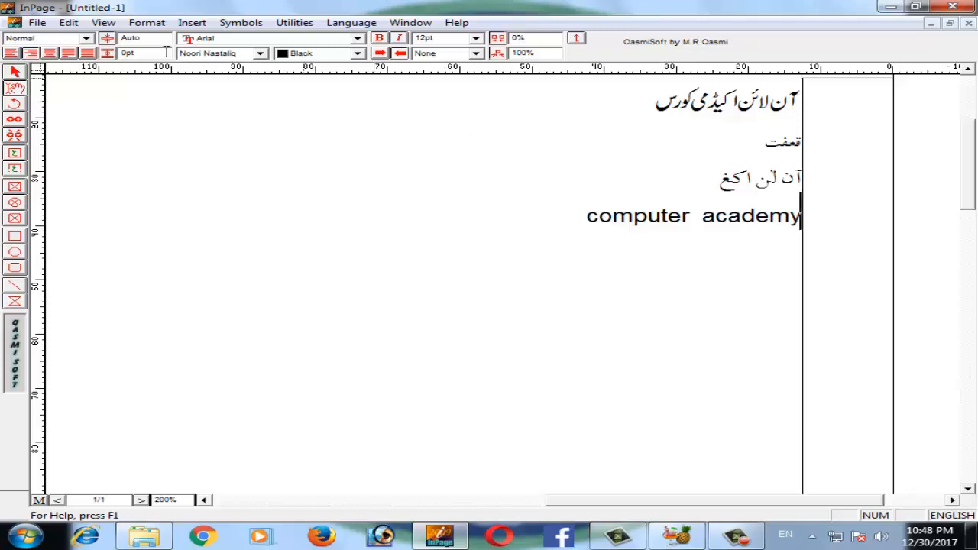
Choose User Defined Keyboard 1 in the keyboard preferences and open its key layout for editing.
click(69, 22)
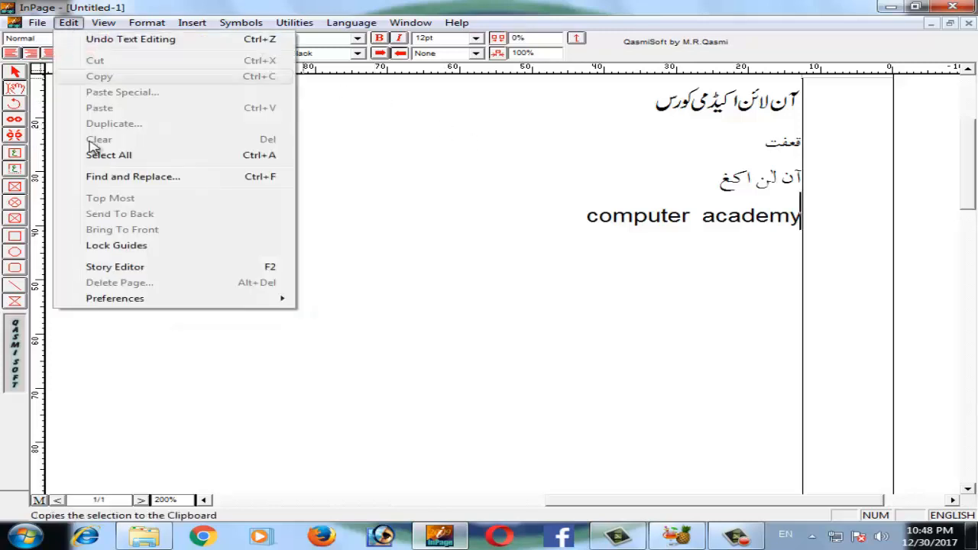
mouse_move(129, 299)
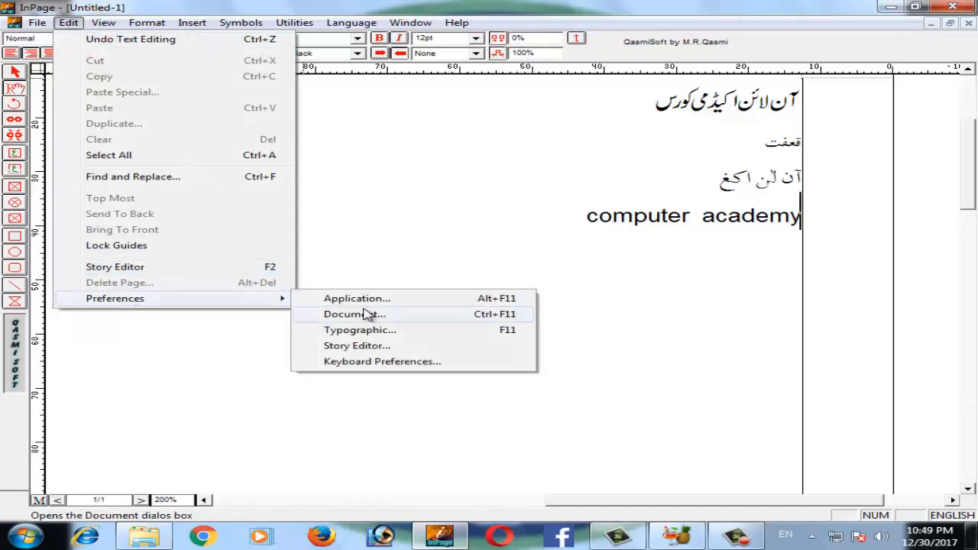
click(366, 362)
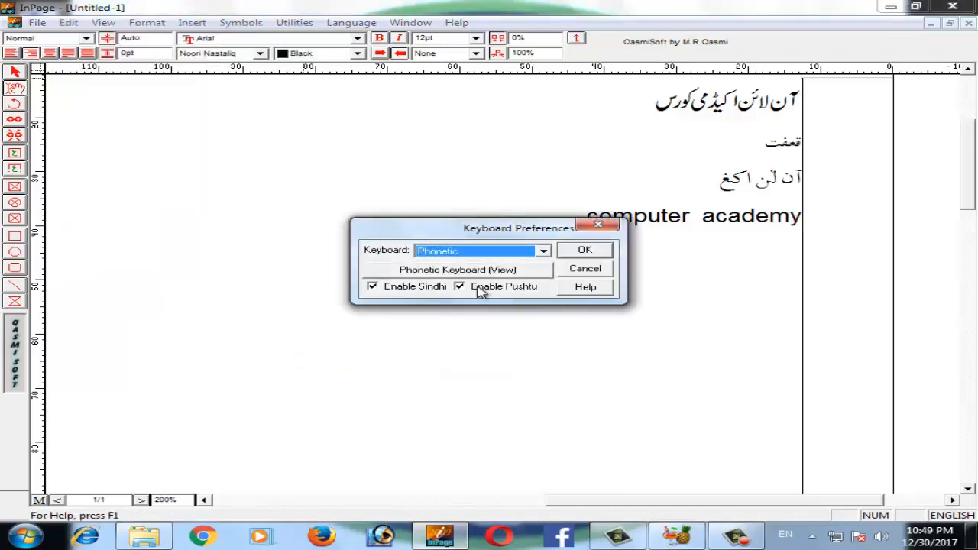
click(543, 251)
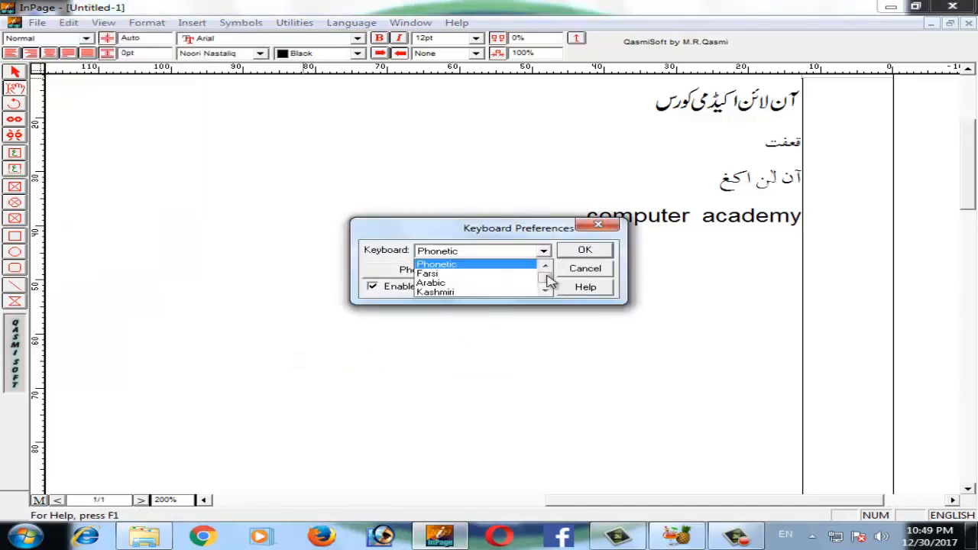
click(545, 291)
click(545, 291)
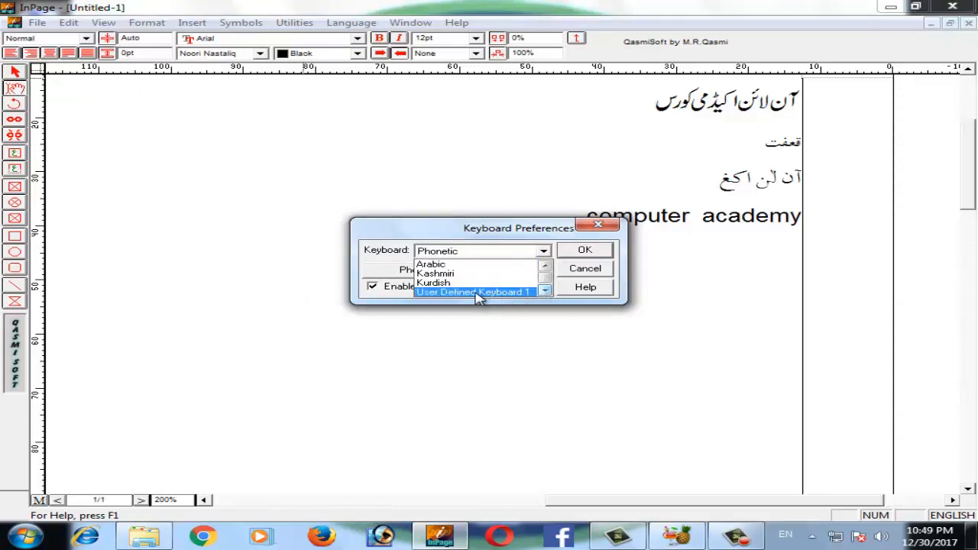
click(477, 294)
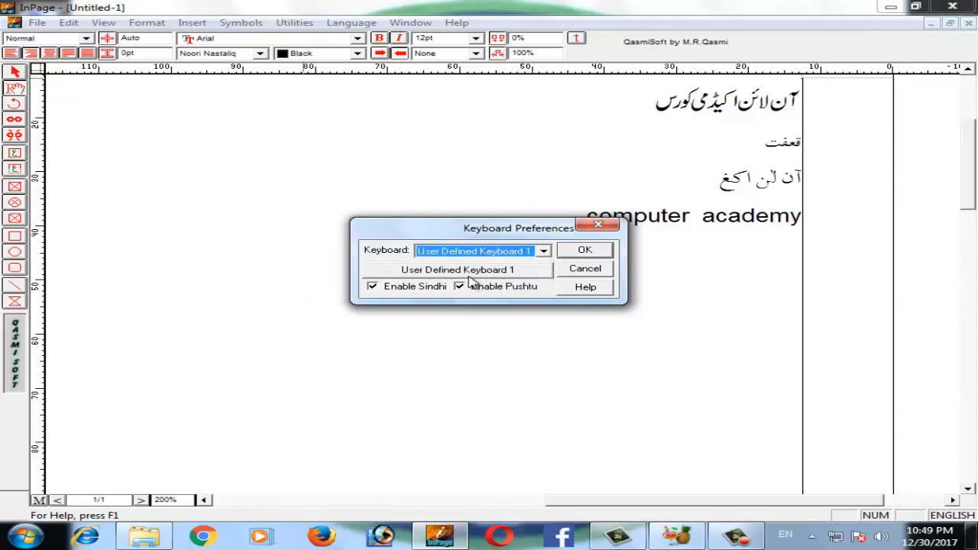
click(467, 272)
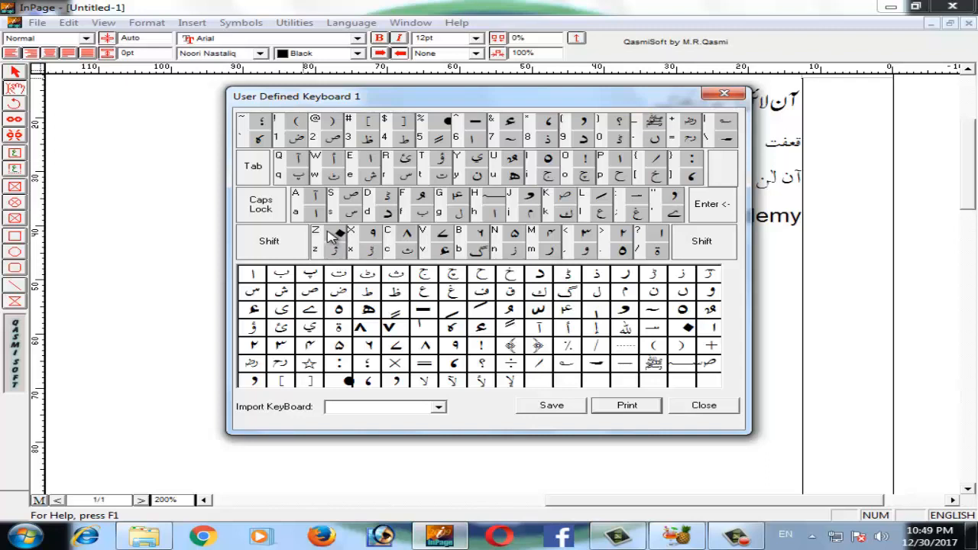
Assign the letter ض to the capital Z key and ز to the lowercase z key.
click(341, 296)
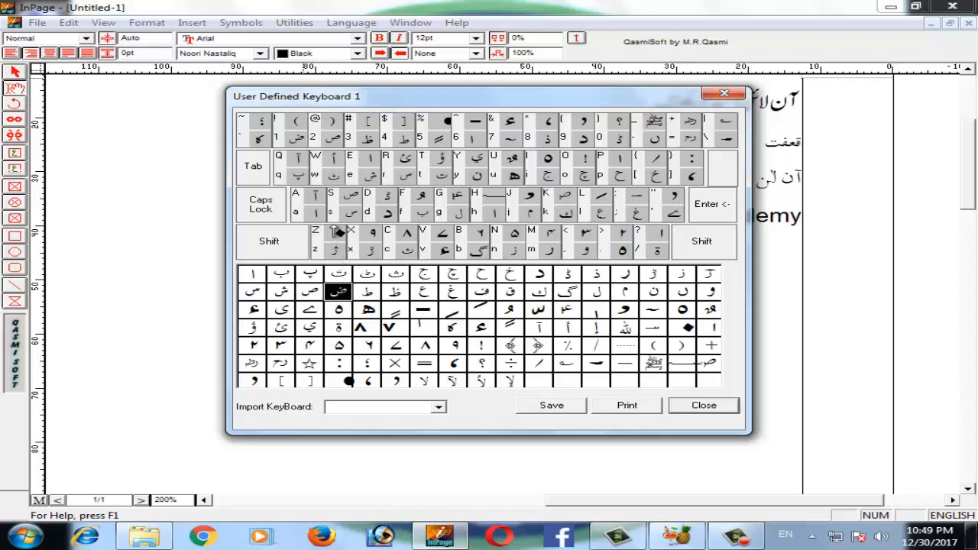
click(340, 296)
drag(340, 299, 344, 233)
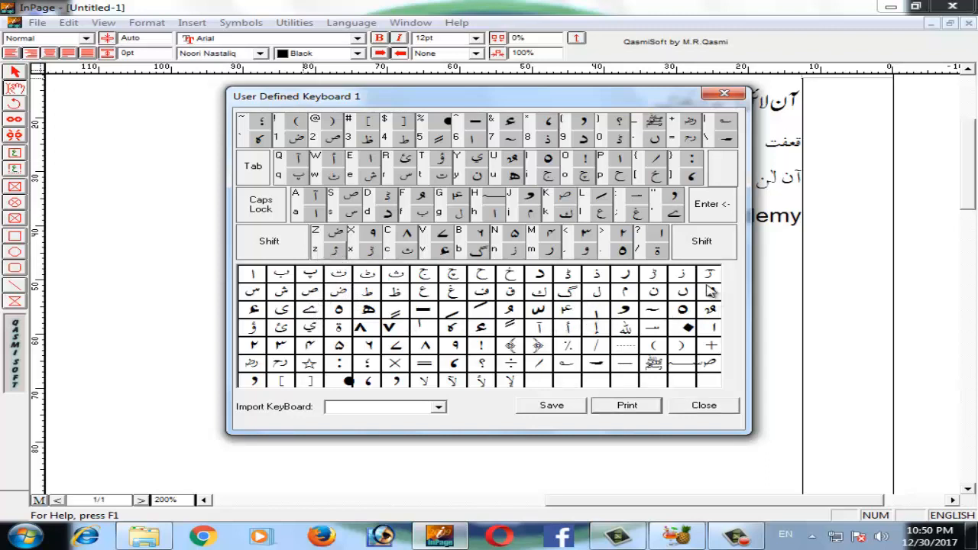
click(682, 277)
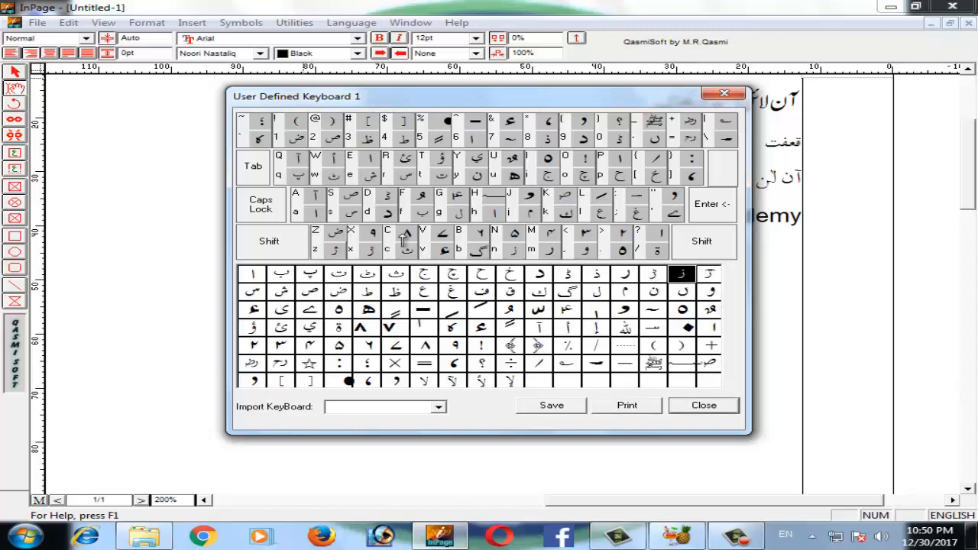
click(334, 251)
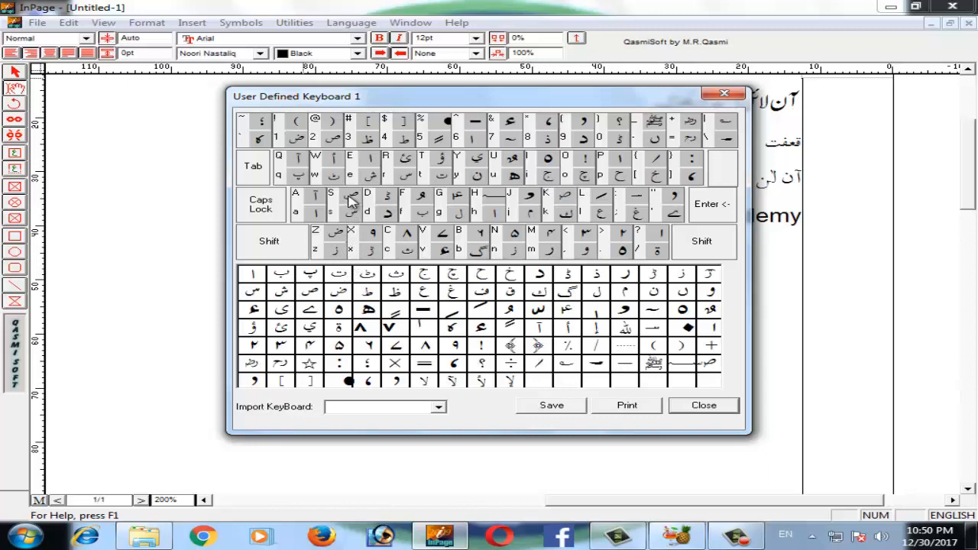
Try to assign ش to the capital S key, then assign ف to capital F and ق to lowercase f.
click(283, 295)
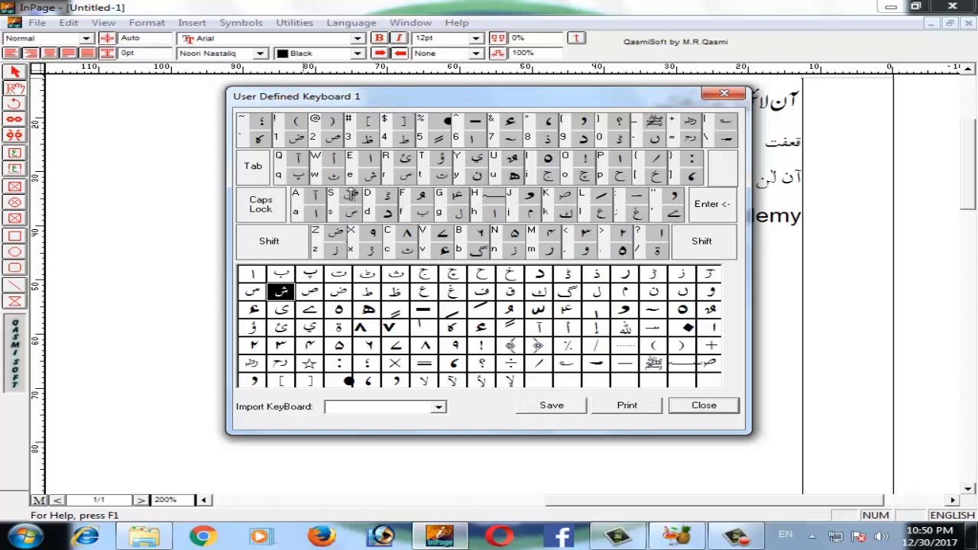
drag(351, 189, 349, 187)
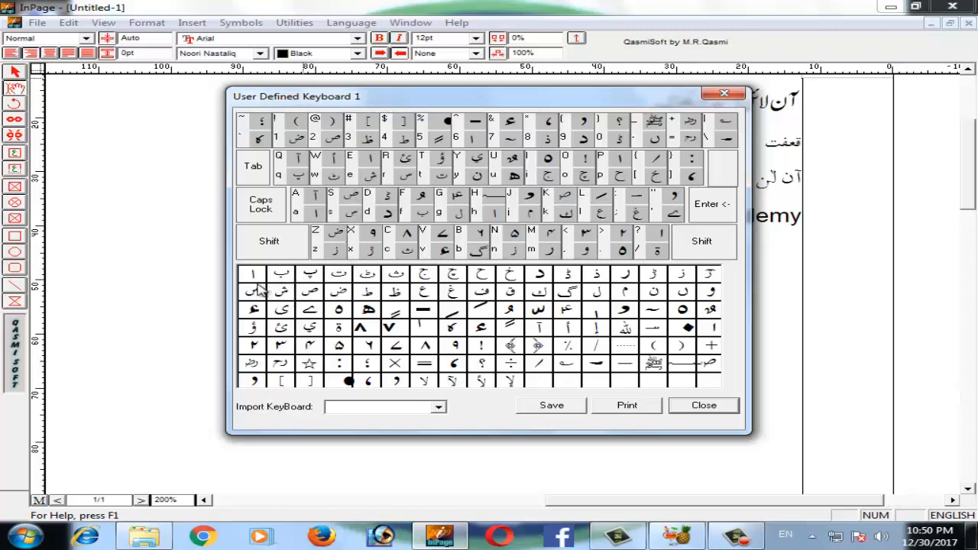
drag(281, 290, 349, 191)
drag(279, 294, 349, 191)
drag(478, 300, 425, 197)
drag(510, 297, 426, 215)
Import the Aftab keyboard layout into User Defined Keyboard 1.
click(438, 409)
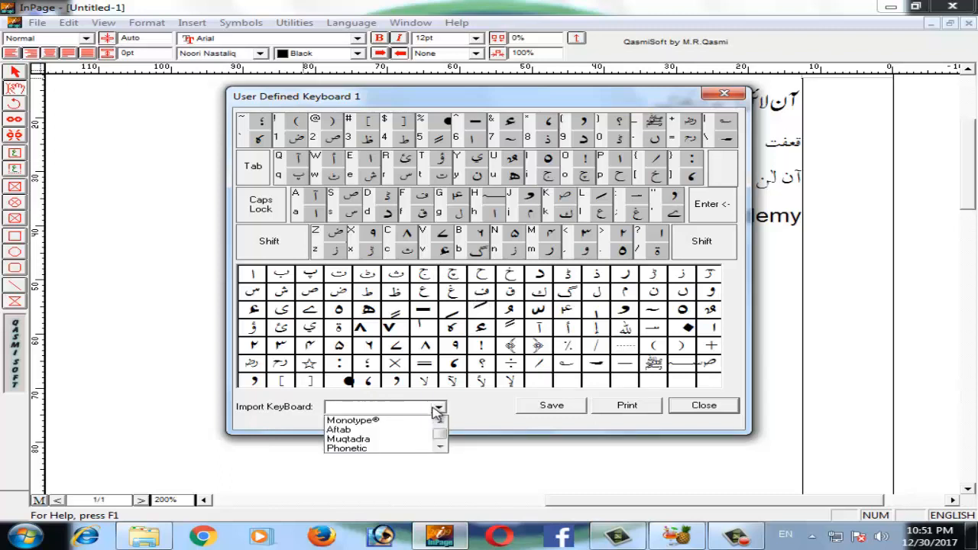
click(440, 447)
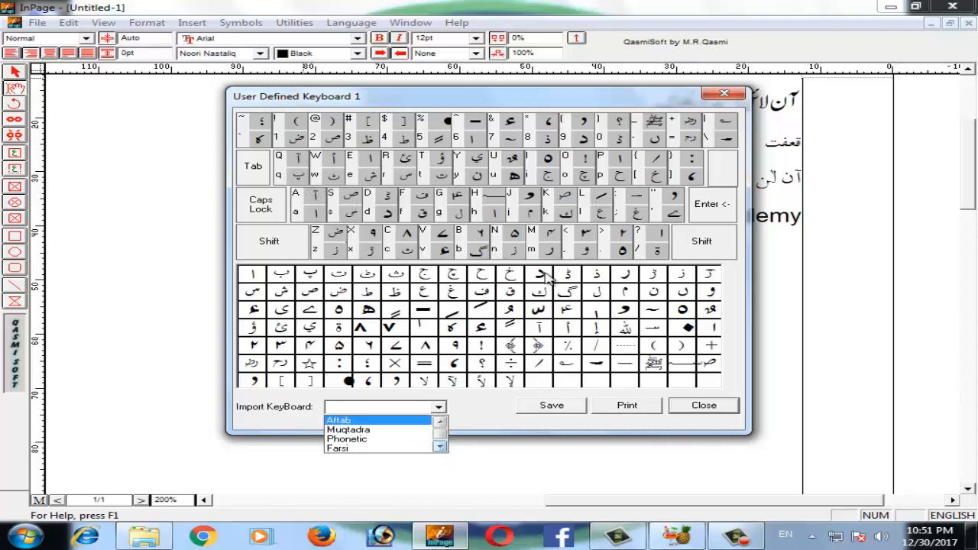
click(353, 425)
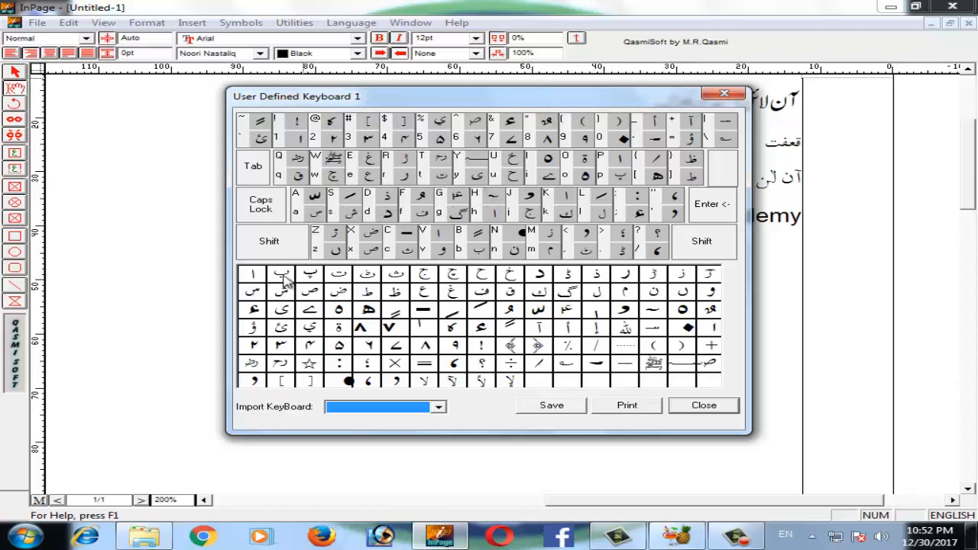
Assign the letter ا to the capital A key and ب to the lowercase a key.
click(257, 278)
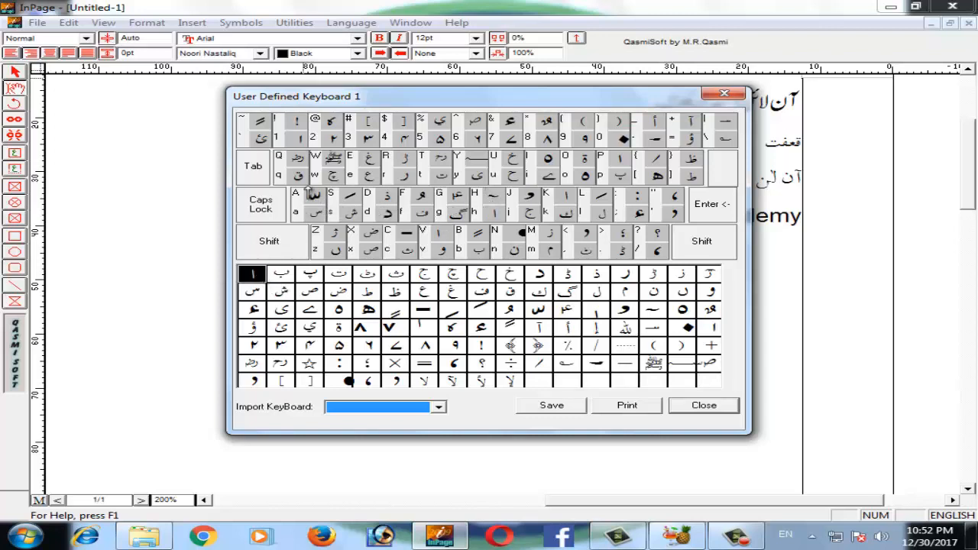
drag(308, 187, 319, 204)
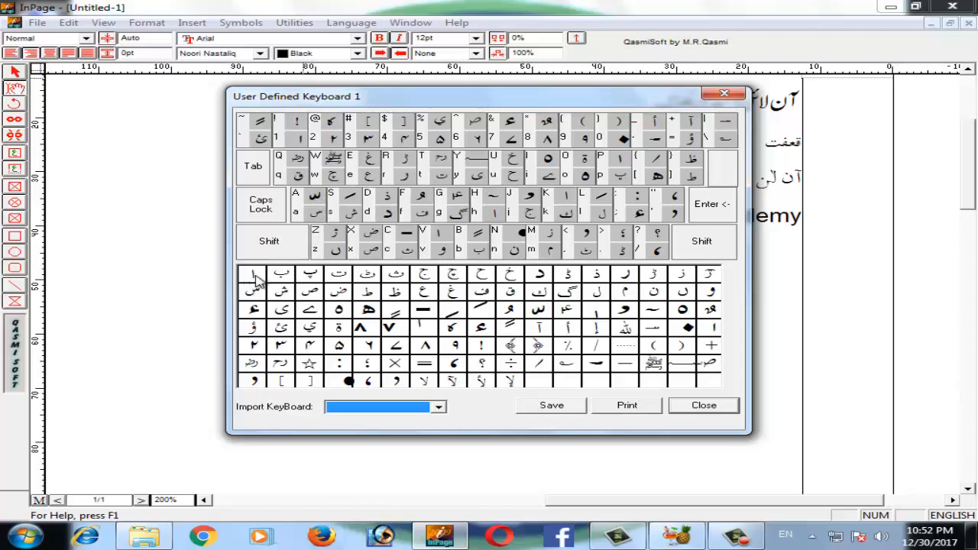
drag(257, 280, 324, 213)
drag(282, 275, 322, 209)
drag(282, 273, 315, 213)
Save the User Defined Keyboard 1 layout, close its editor and accept the keyboard preferences.
click(562, 411)
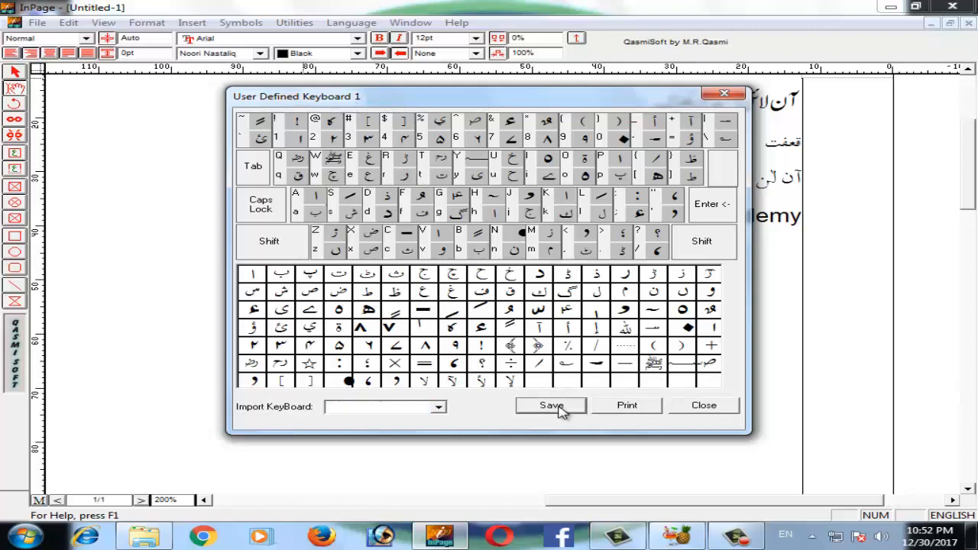
click(707, 410)
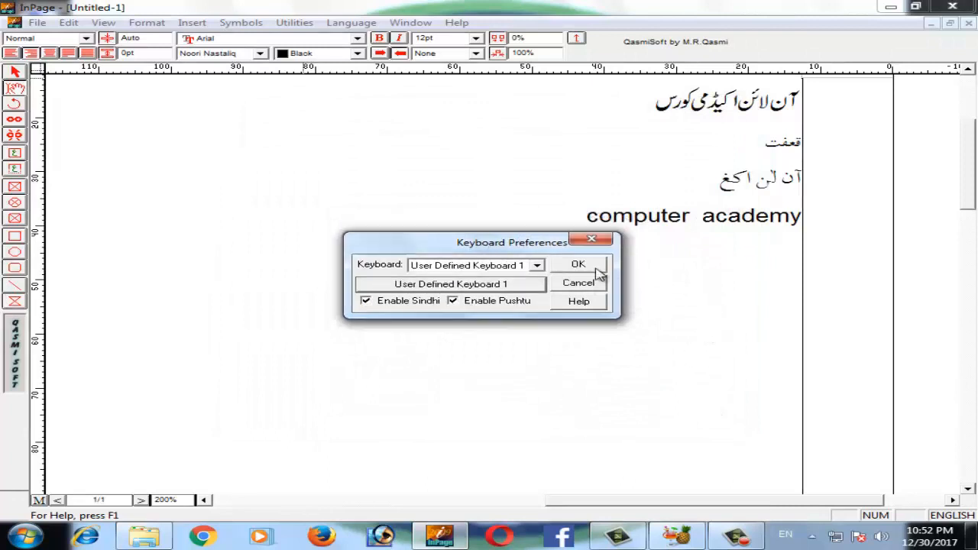
click(580, 265)
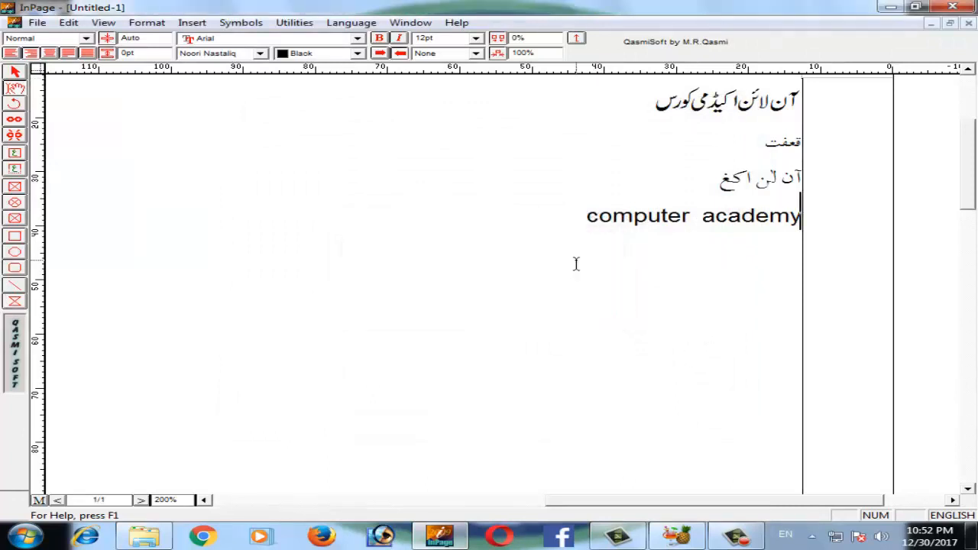
Test the custom keyboard by entering "اب" in Urdu on a new line below "computer academy".
click(745, 277)
text(با)
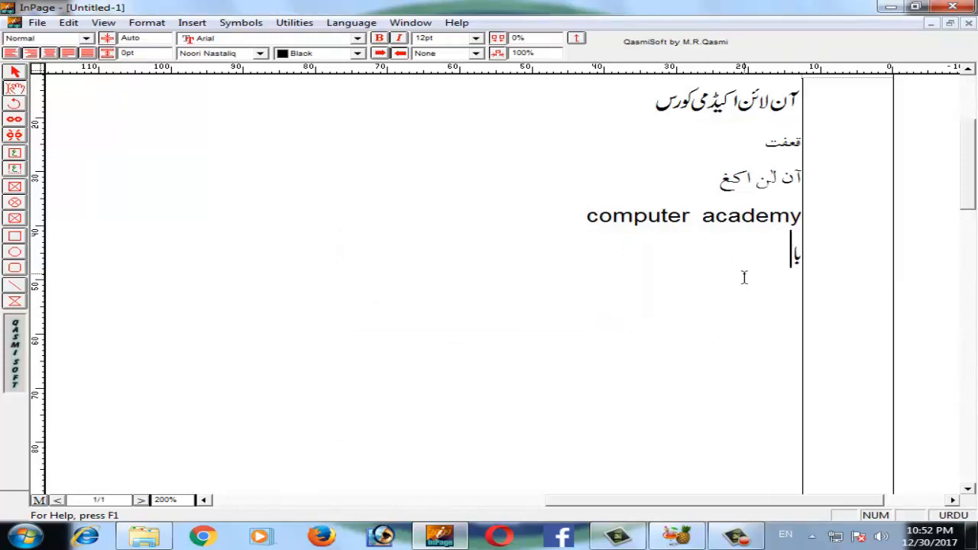
key(BackSpace)
key(BackSpace)
text(اب)
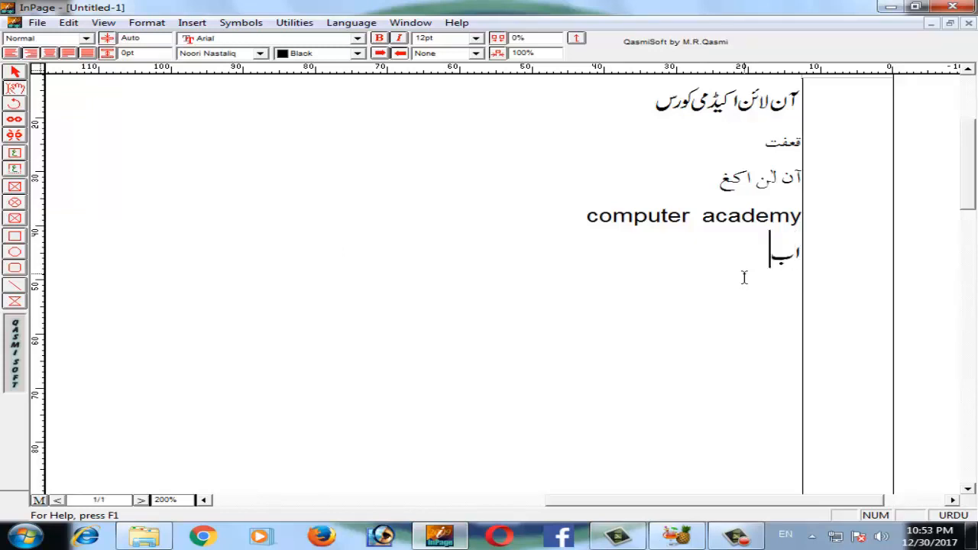